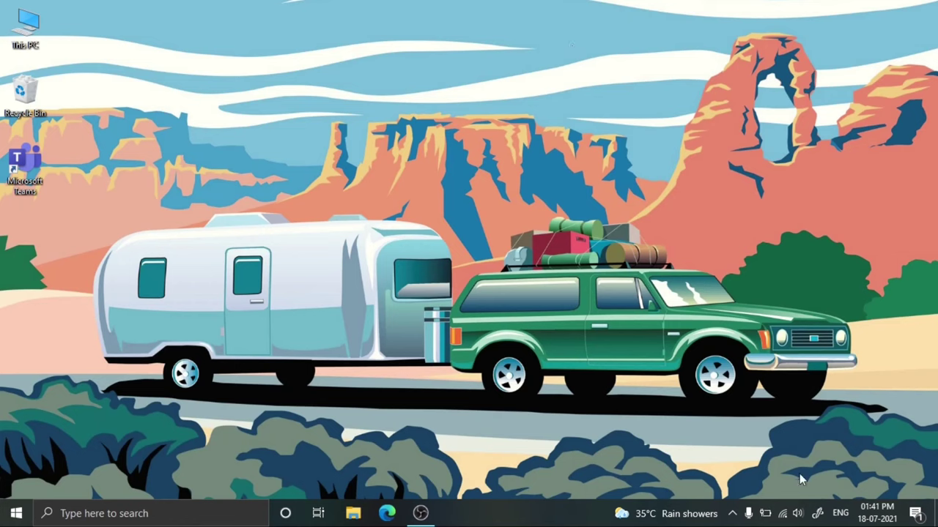
- Check the connected Wi-Fi network from the taskbar tray, then launch Edge
click(782, 514)
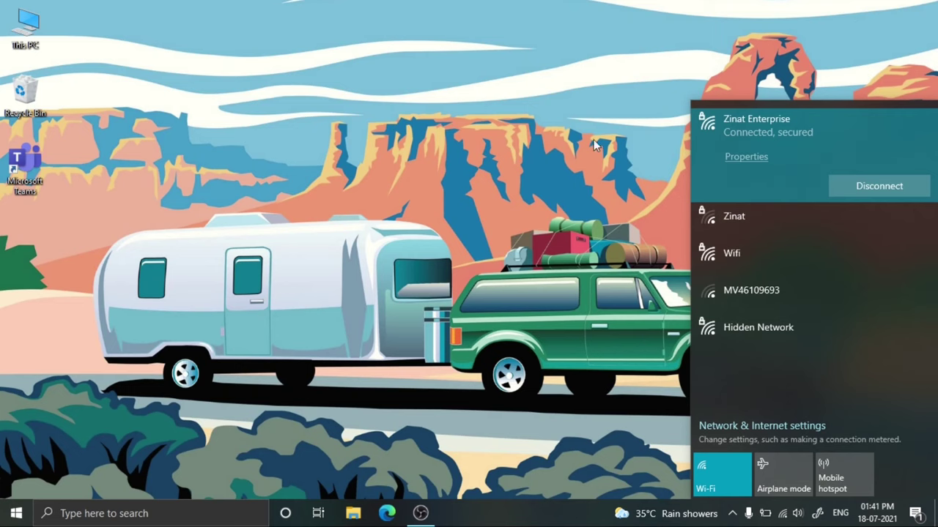
click(587, 318)
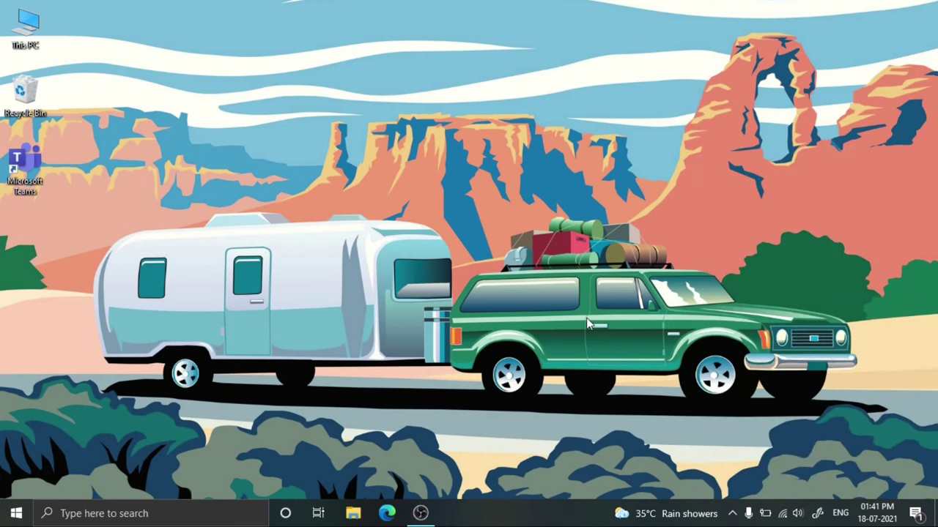
click(782, 513)
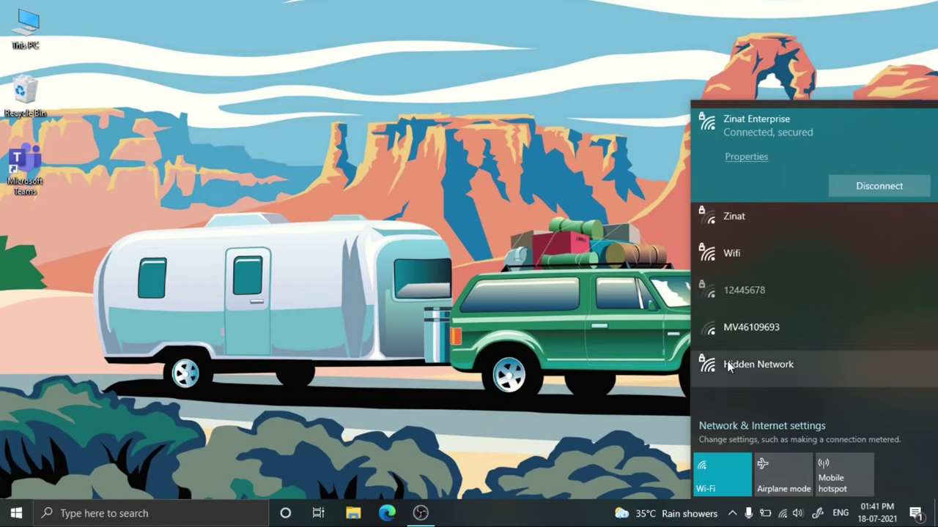
click(500, 374)
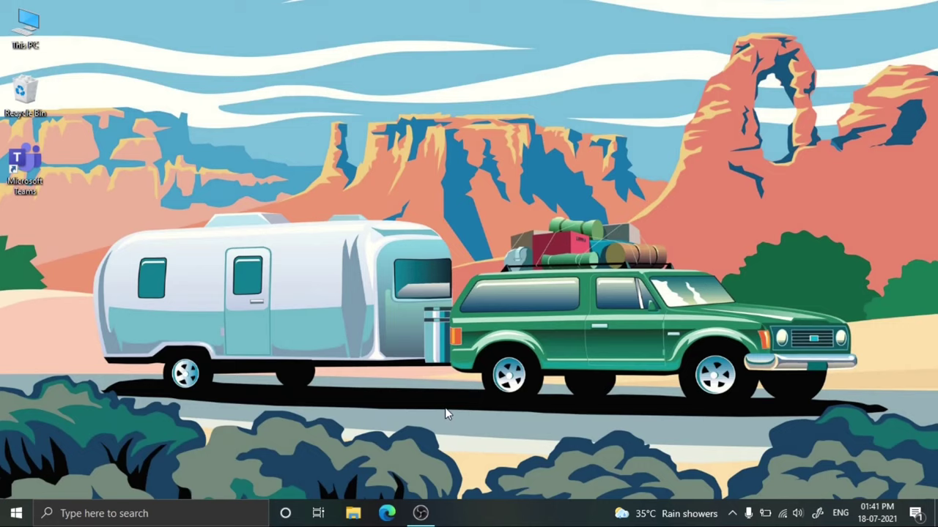
click(388, 514)
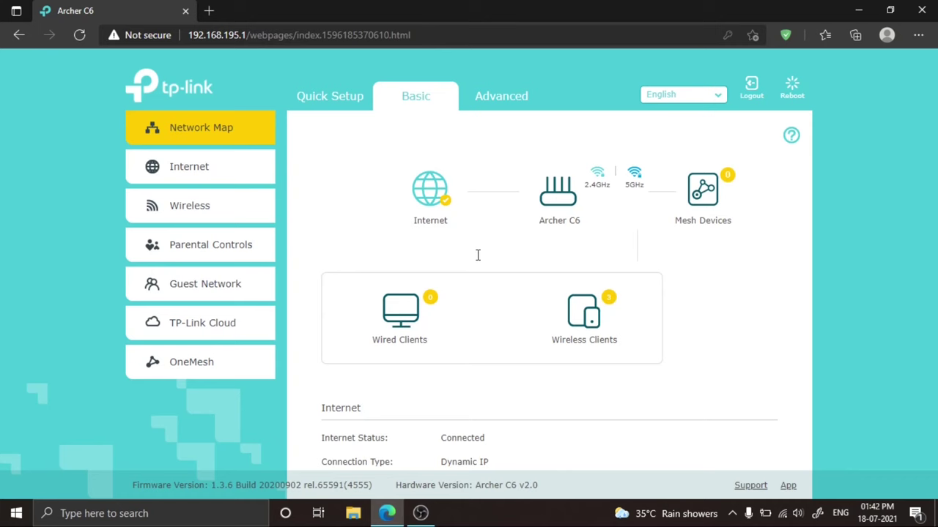
- Go to Advanced > System Tools > System Parameters to view beacon interval and RTS threshold
click(501, 96)
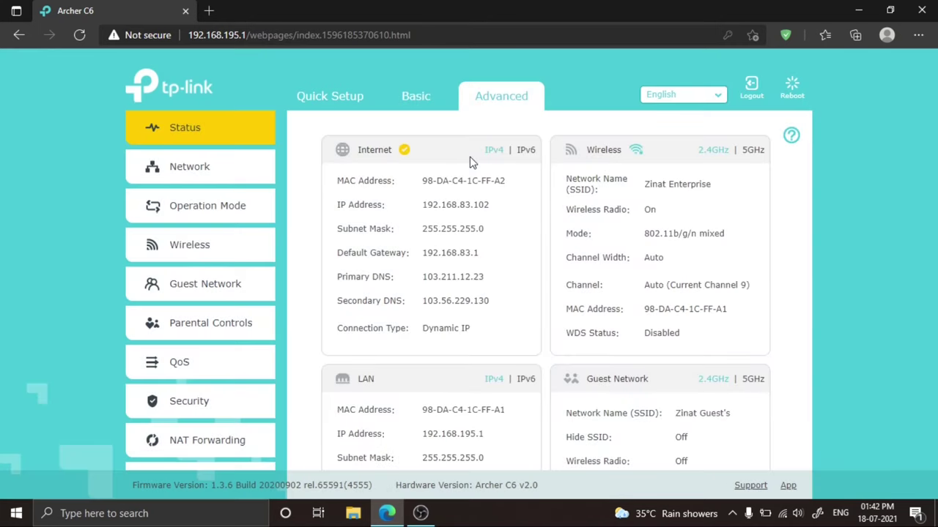
scroll(232, 336, down, 3)
click(213, 412)
scroll(247, 303, down, 5)
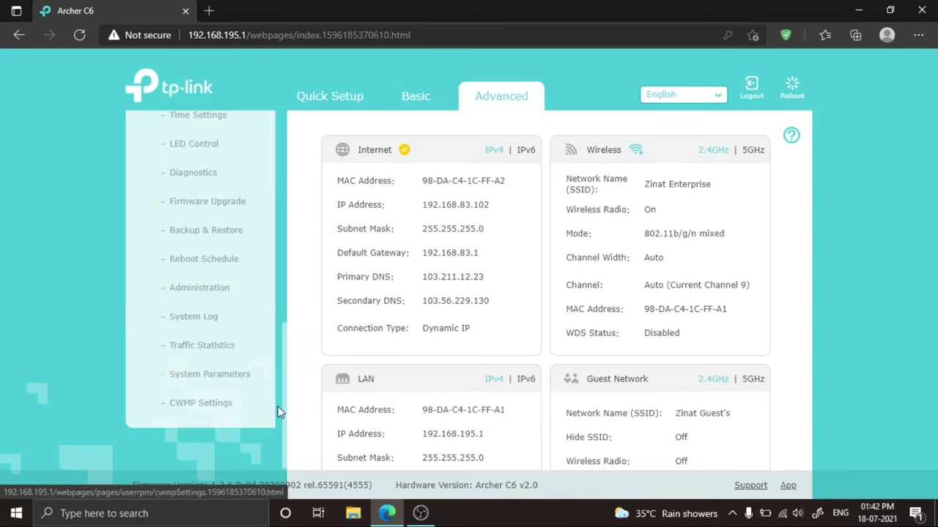
click(241, 384)
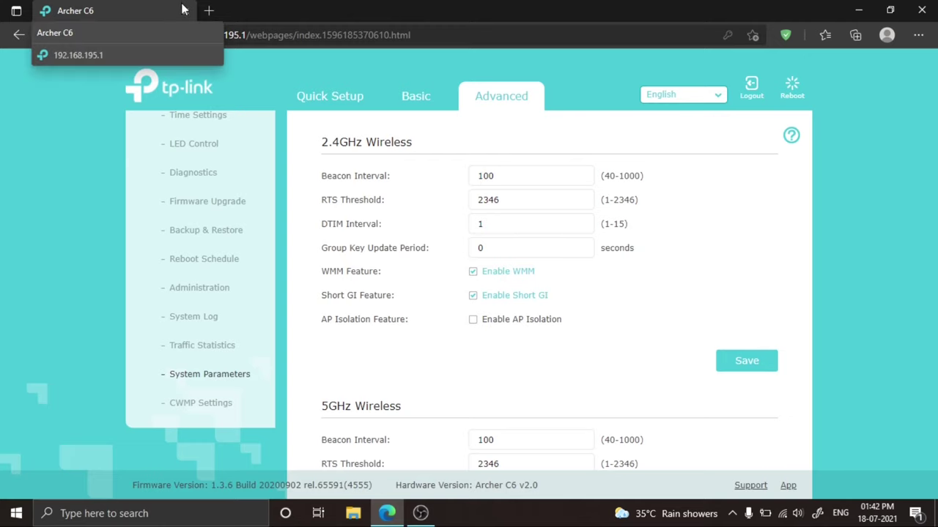
scroll(282, 335, up, 5)
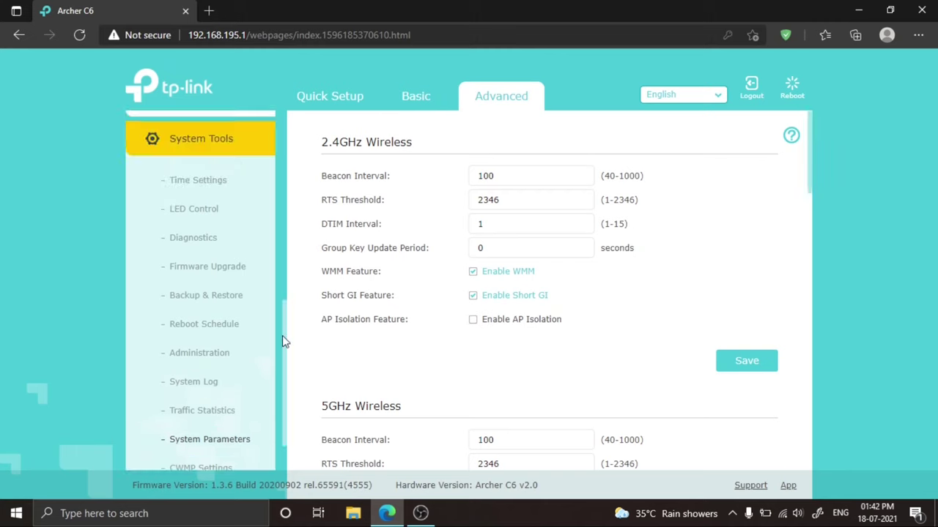
scroll(282, 336, up, 3)
- Load speedtest.net in a new tab and run a test on the Excitel New Delhi server
click(209, 10)
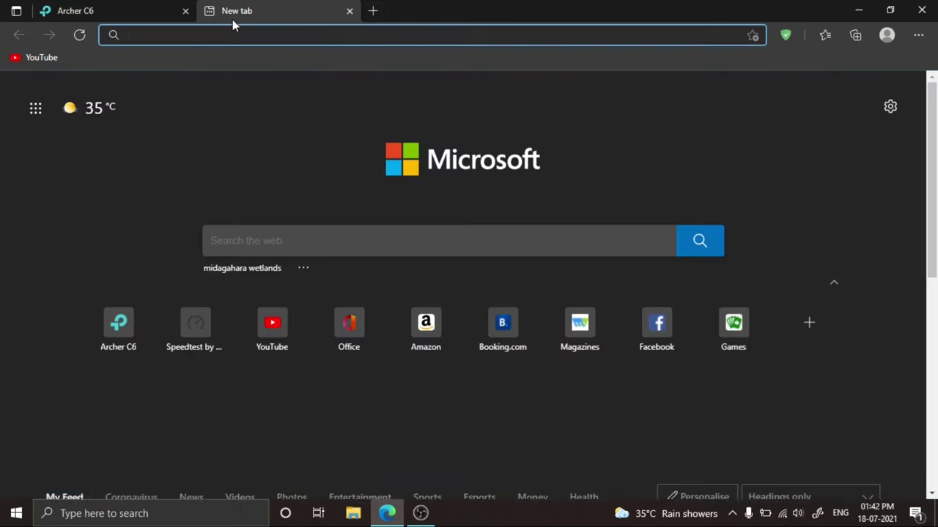
text(speedtest)
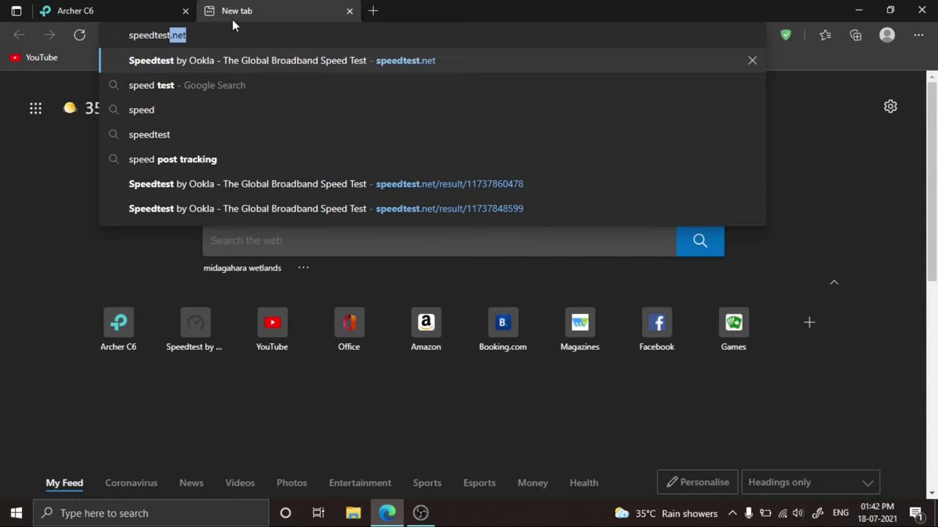
key(Return)
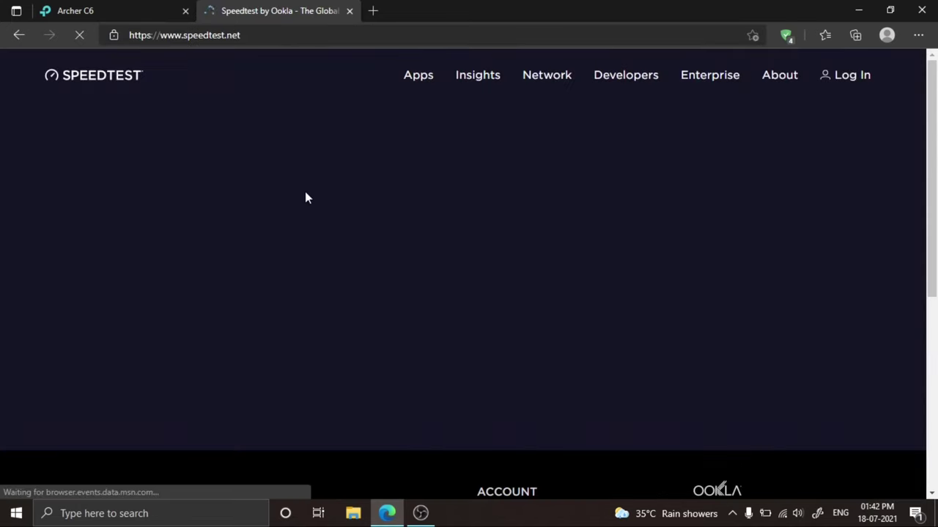
click(505, 300)
text(excitel)
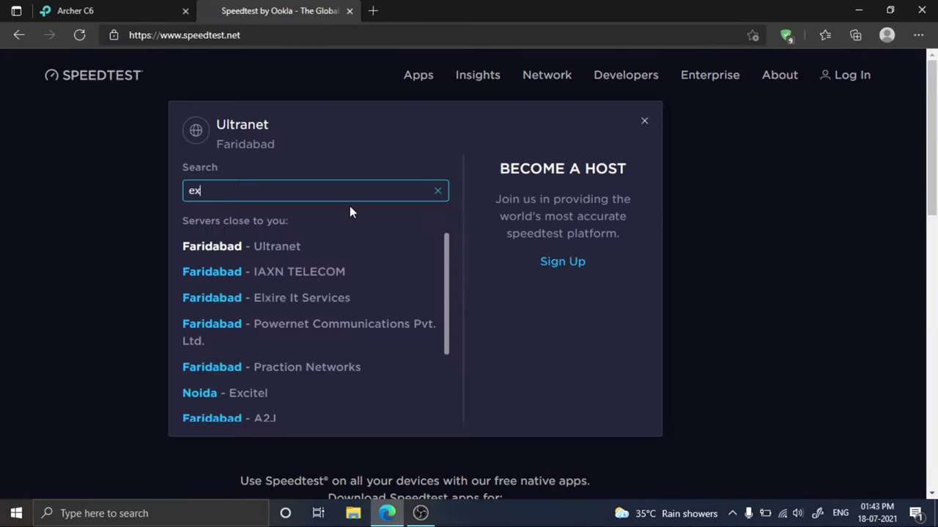
click(344, 253)
click(401, 229)
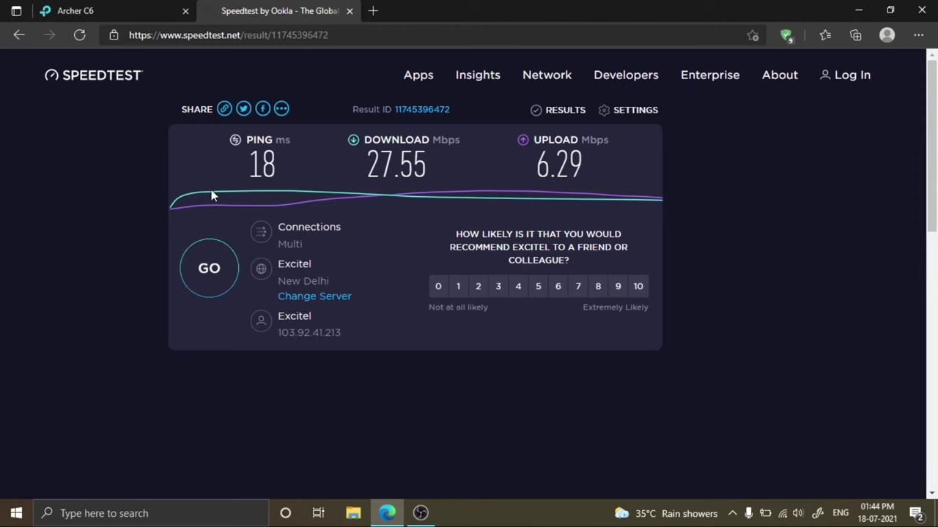
- Back in the router tab, open Advanced > Wireless > Wireless Settings
click(102, 10)
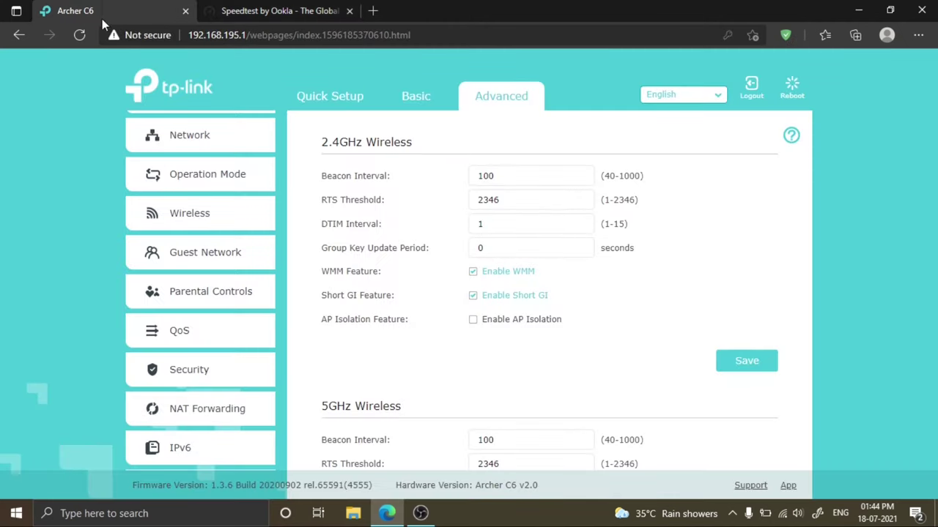
scroll(279, 303, up, 1)
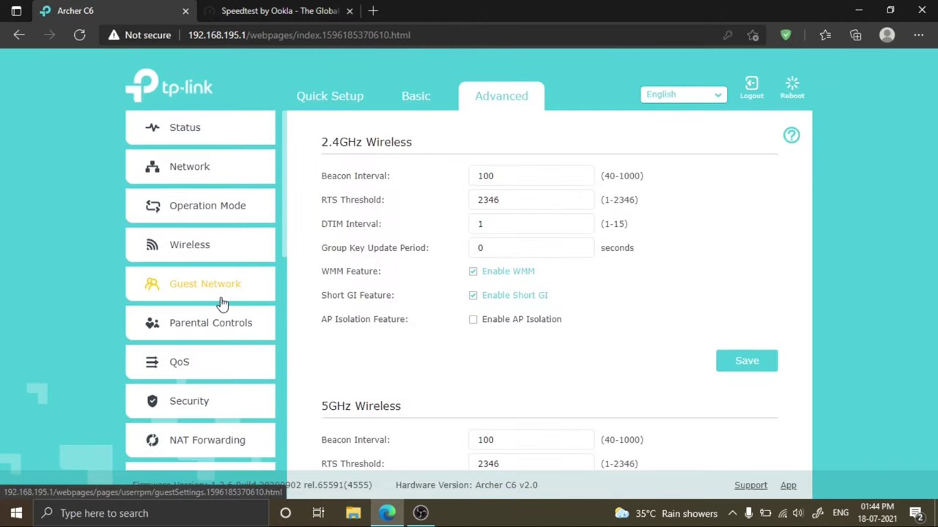
click(517, 98)
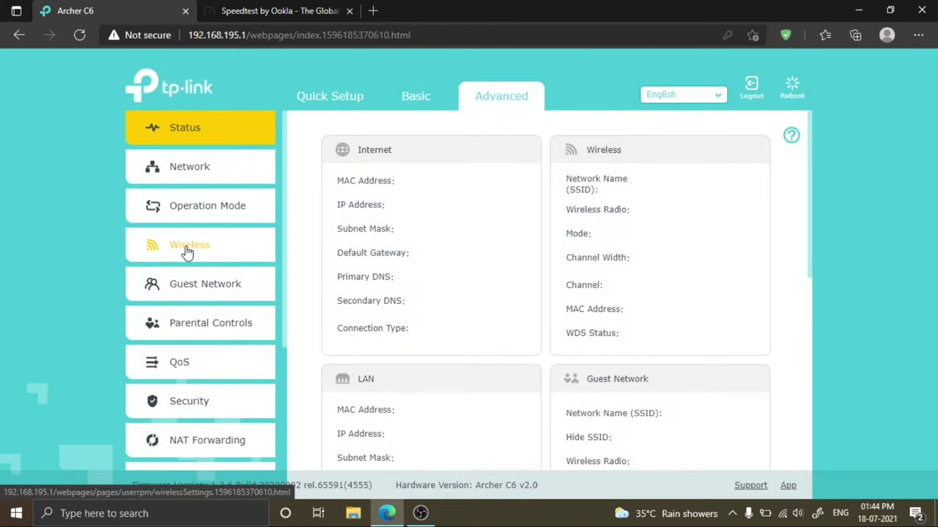
click(186, 246)
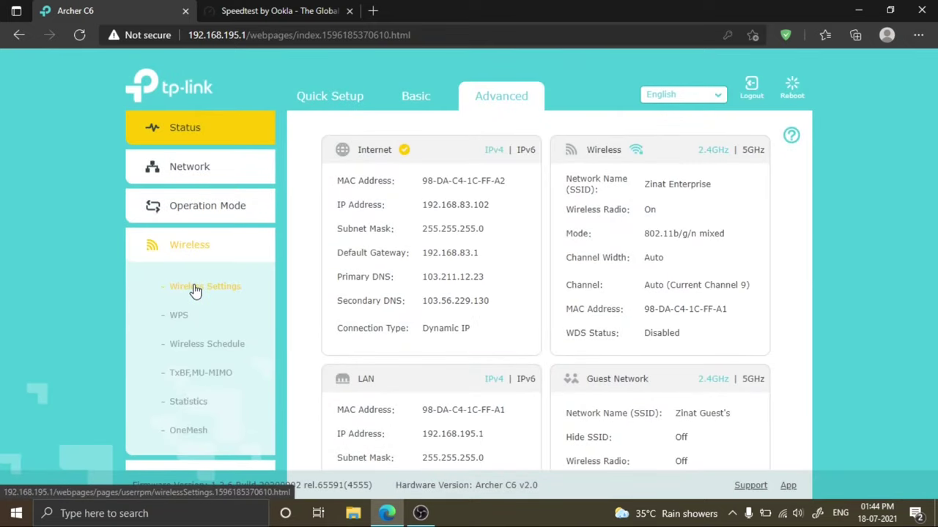
click(194, 287)
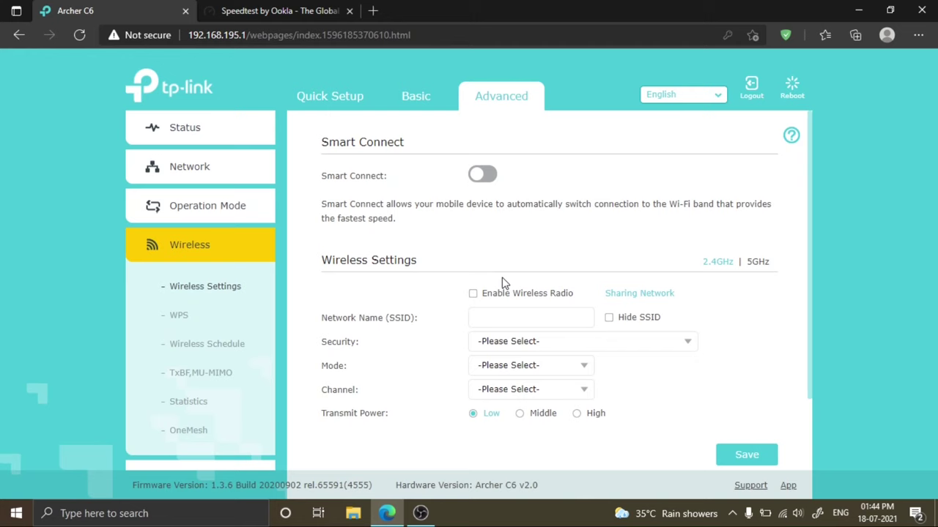
scroll(542, 274, down, 2)
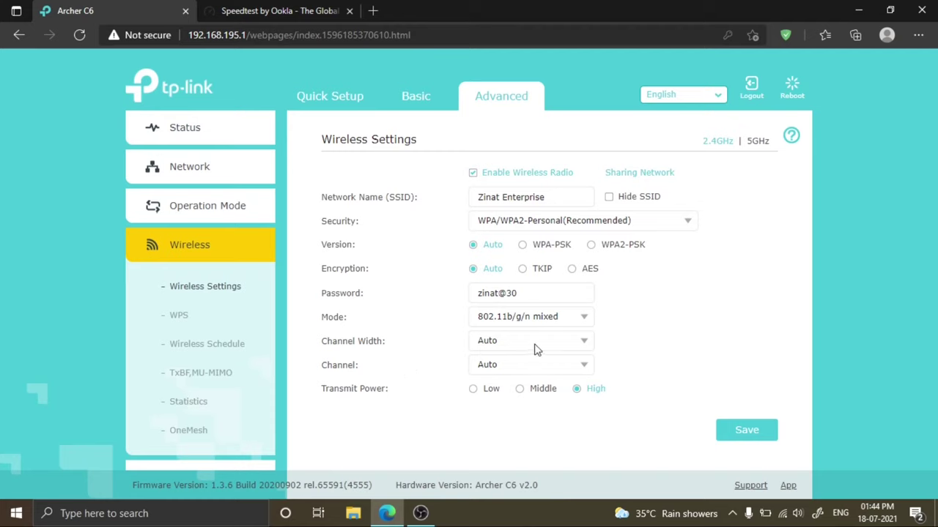
- Set the 2.4GHz Channel Width to 20MHz, leaving Channel on Auto
click(564, 342)
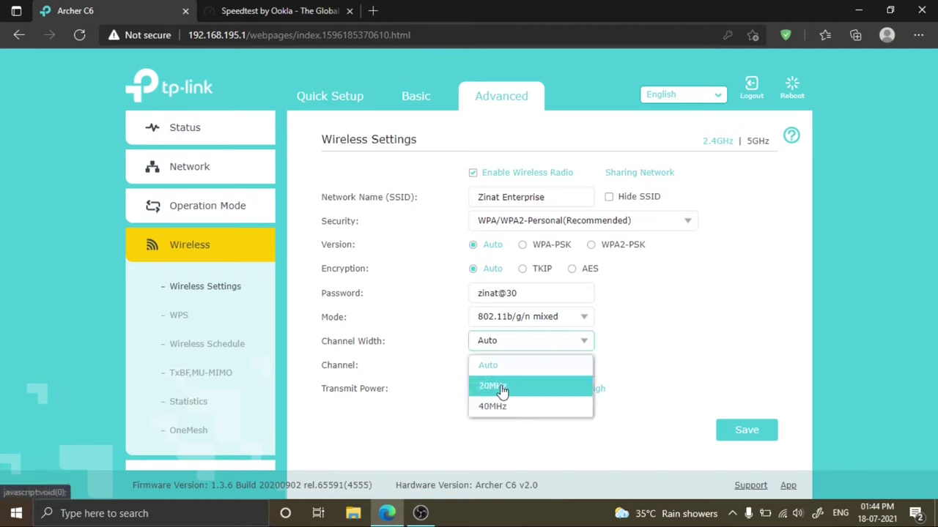
click(558, 389)
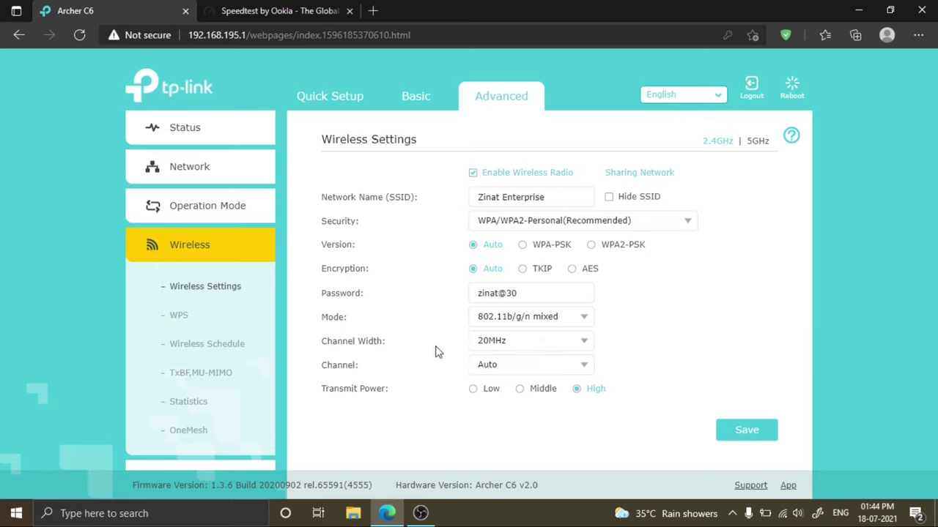
scroll(551, 306, down, 1)
click(551, 301)
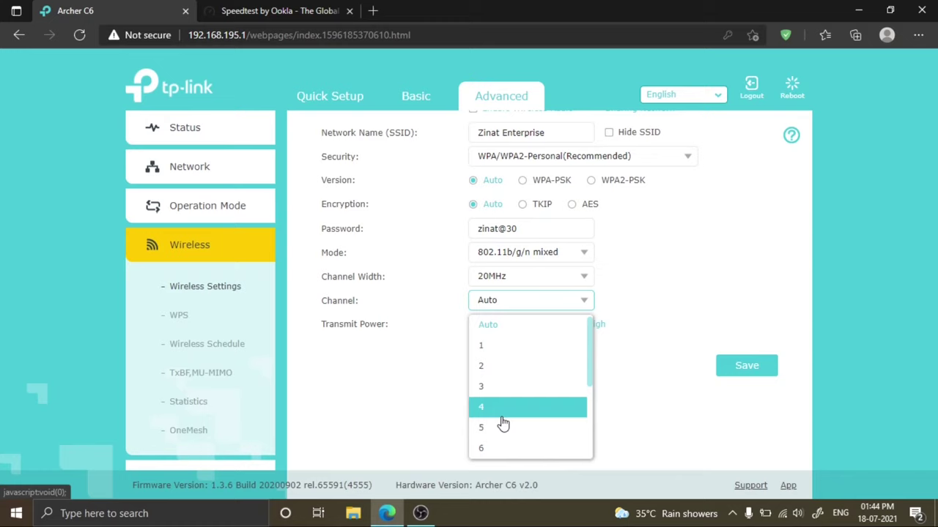
scroll(531, 424, down, 2)
scroll(532, 423, down, 1)
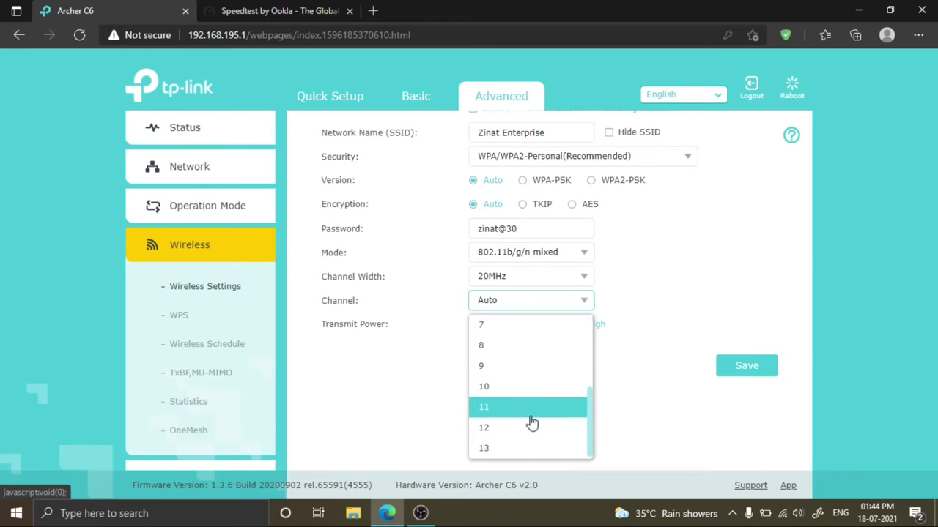
click(674, 307)
scroll(288, 115, up, 3)
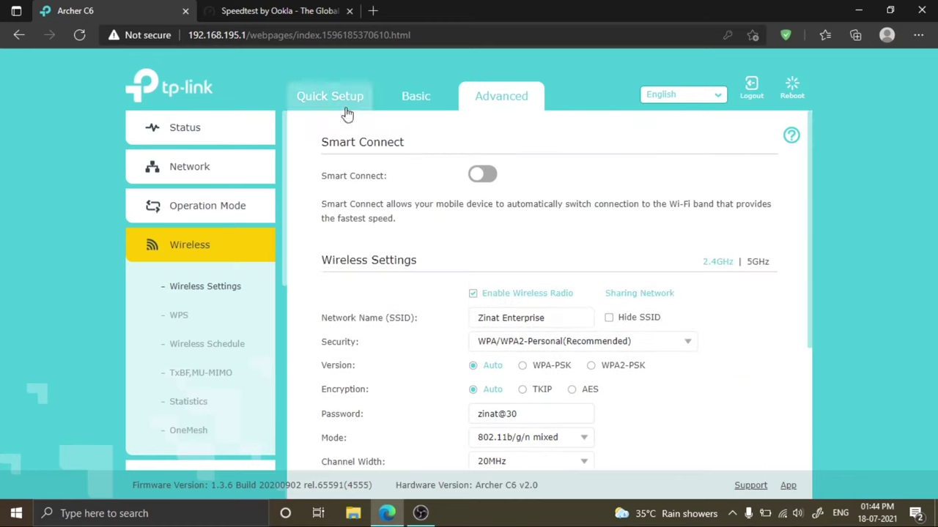
- Switch on the Smart Connect toggle on the Wireless Settings page and let it save
scroll(602, 347, down, 3)
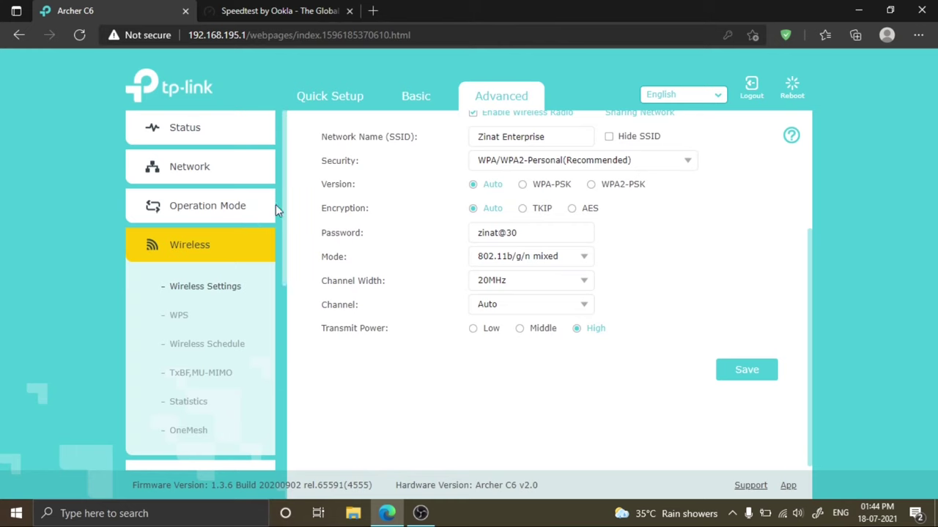
scroll(438, 330, up, 3)
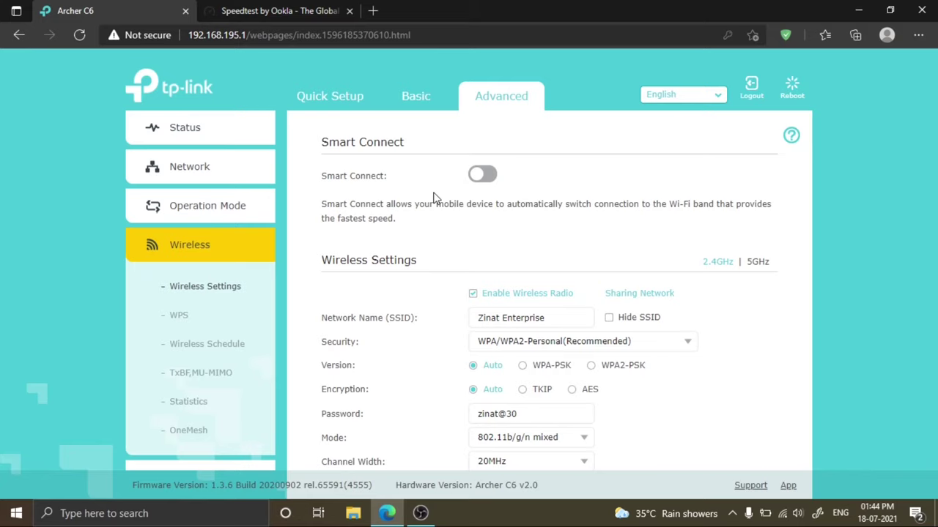
click(482, 182)
scroll(439, 168, down, 1)
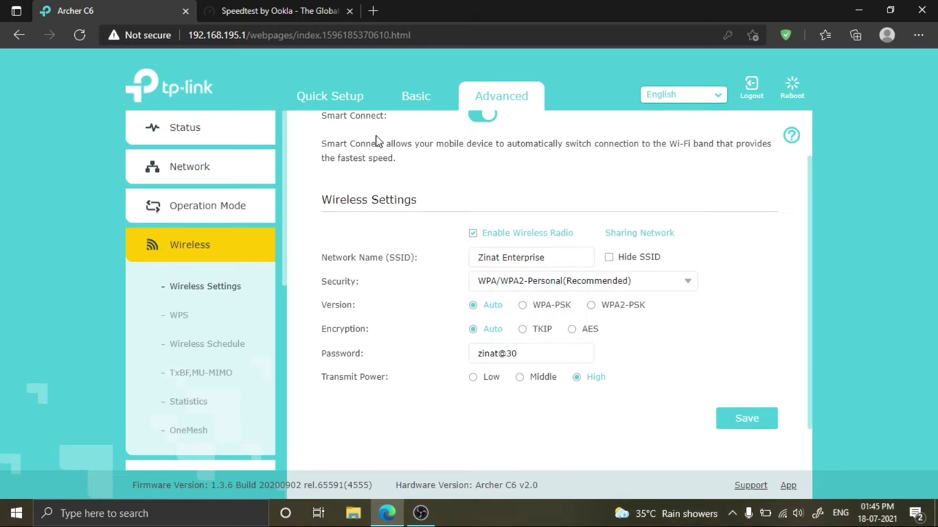
scroll(443, 208, up, 1)
scroll(399, 245, down, 2)
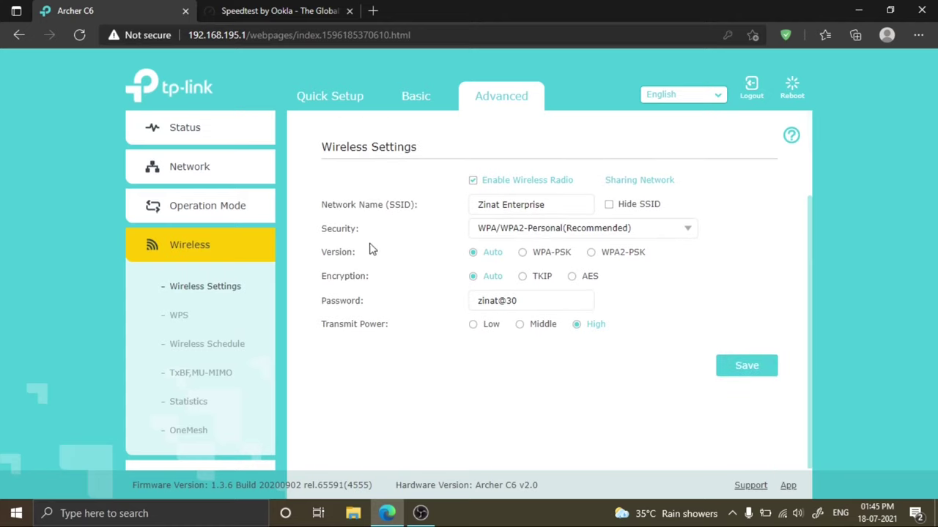
- Expand System Tools and open System Parameters, showing Beacon Interval 100 and RTS Threshold 2346
scroll(203, 359, down, 1)
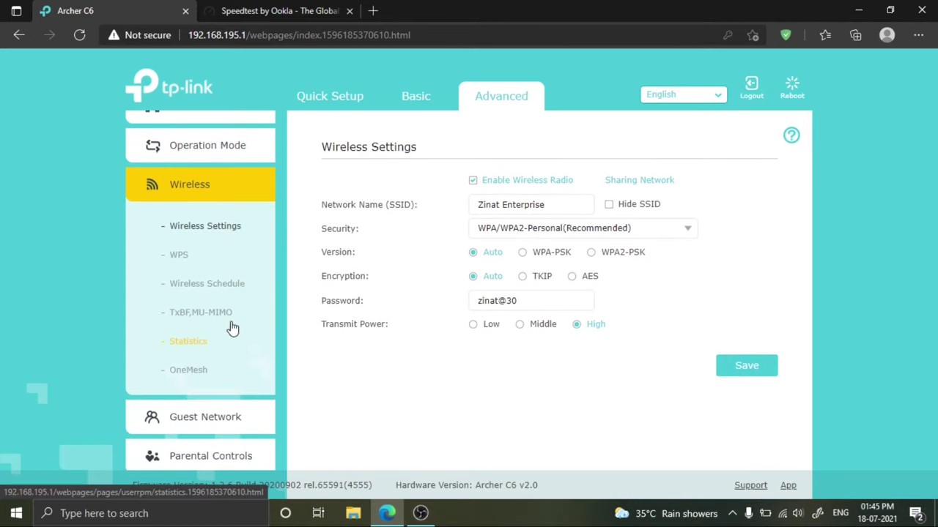
scroll(230, 322, down, 4)
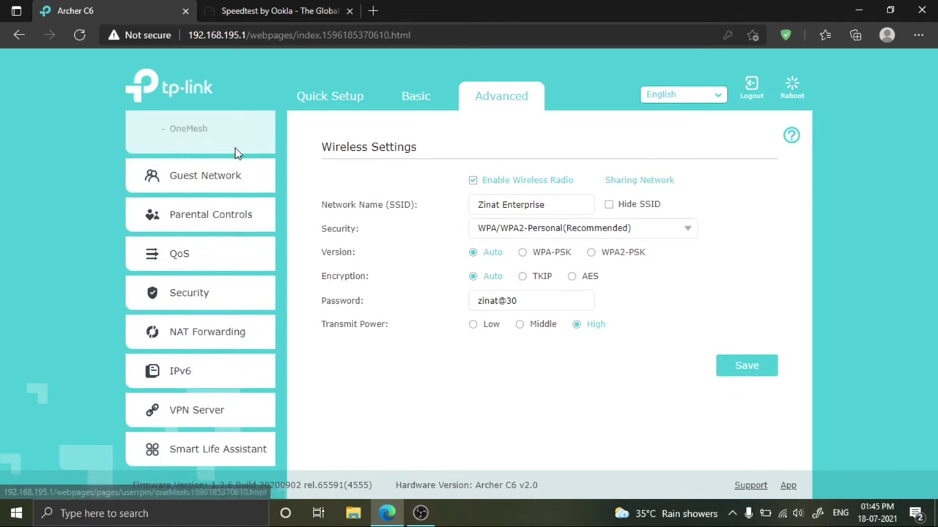
scroll(262, 263, down, 1)
click(220, 410)
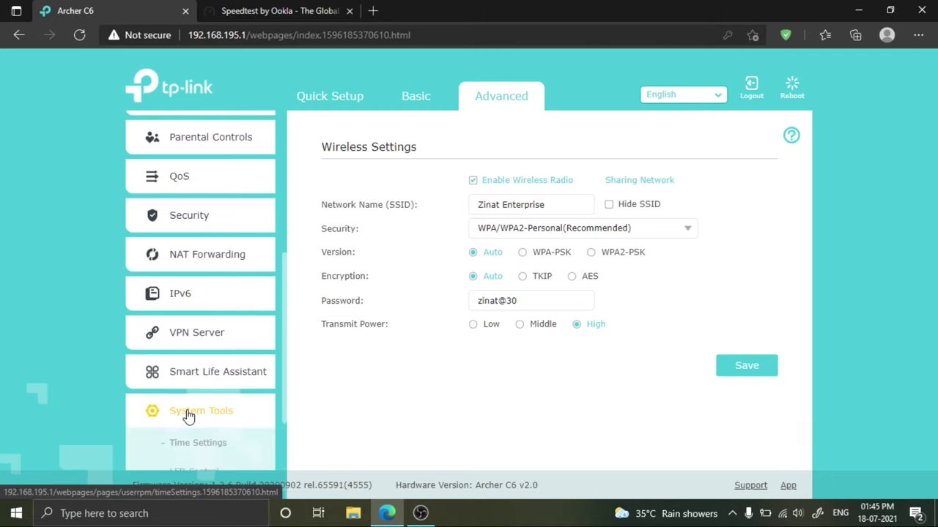
scroll(245, 220, down, 5)
scroll(220, 351, down, 1)
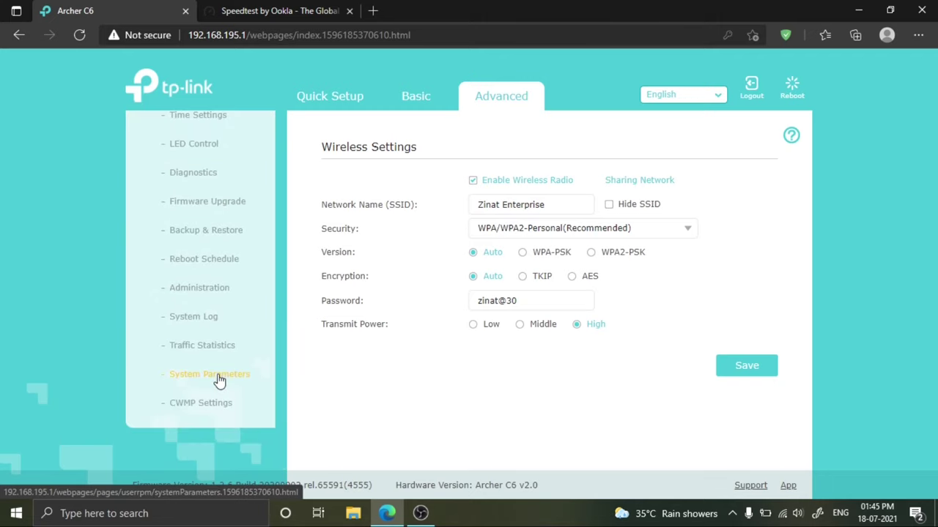
scroll(213, 377, up, 1)
scroll(198, 382, down, 1)
click(189, 378)
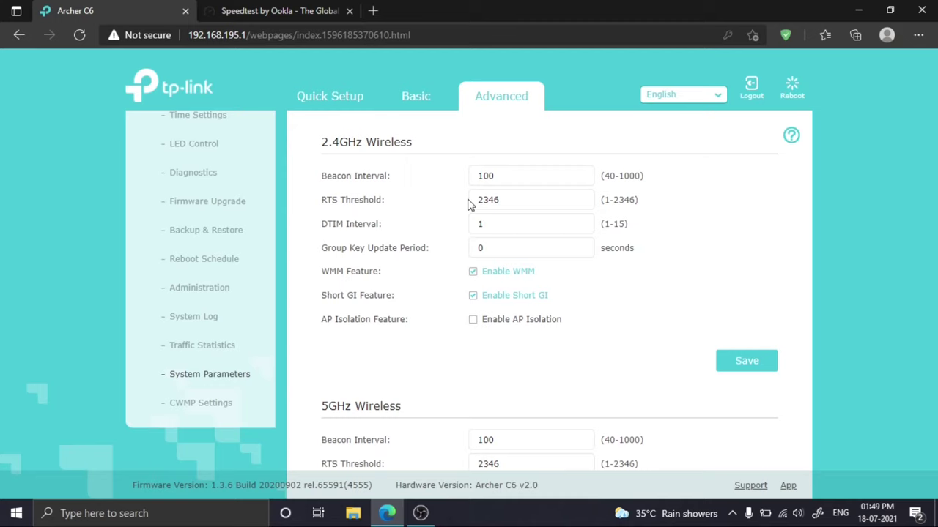
- Enter Beacon Interval 40 and RTS Threshold 100 under 2.4GHz Wireless
drag(501, 181, 303, 184)
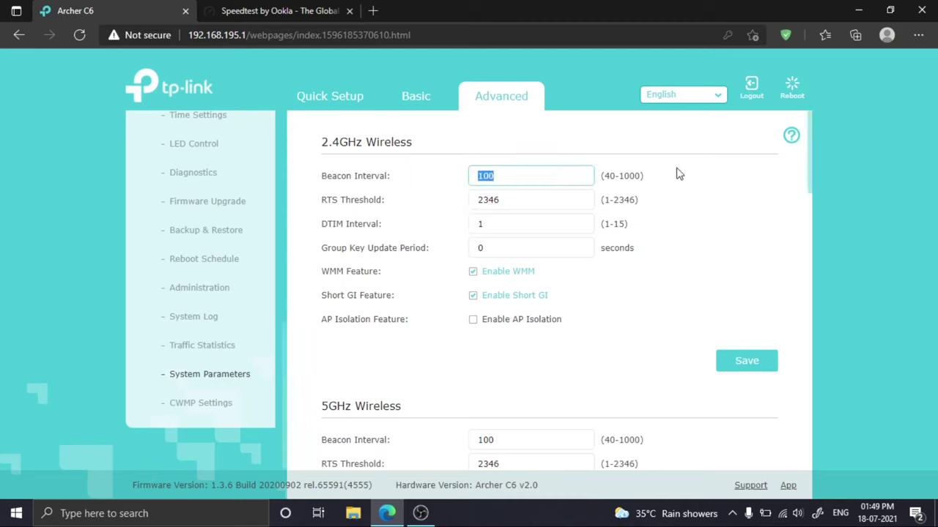
text(40)
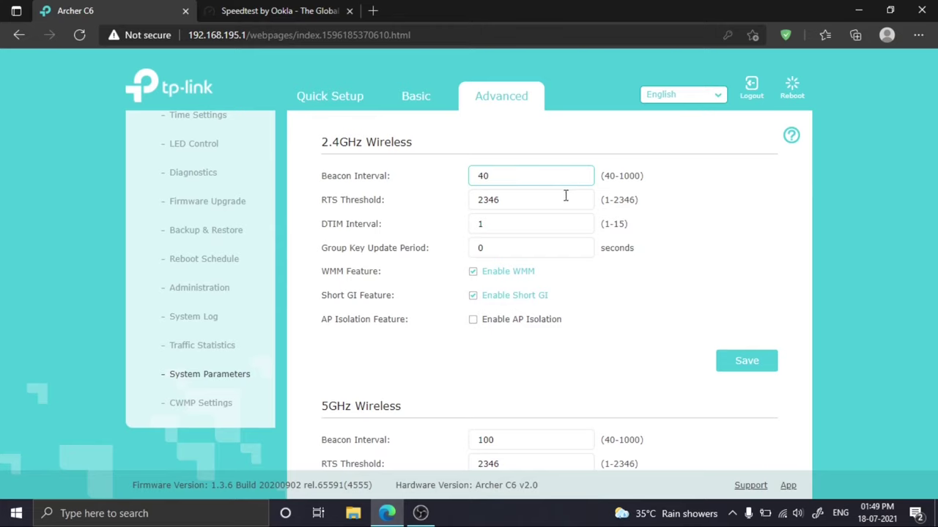
drag(565, 195, 383, 203)
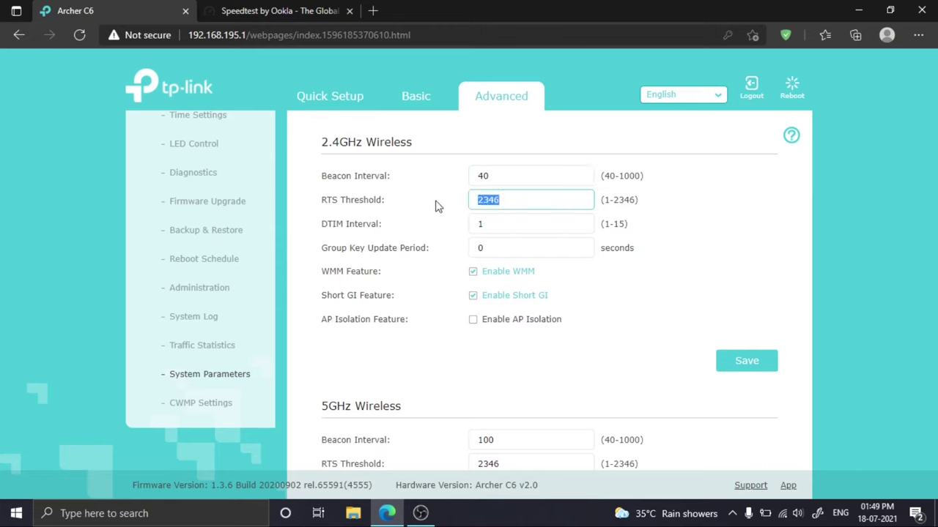
text(100)
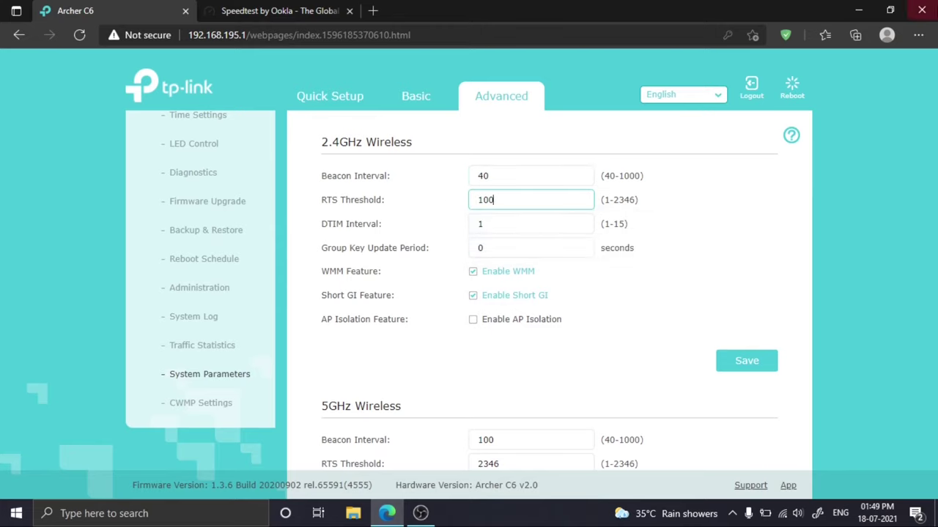
click(469, 192)
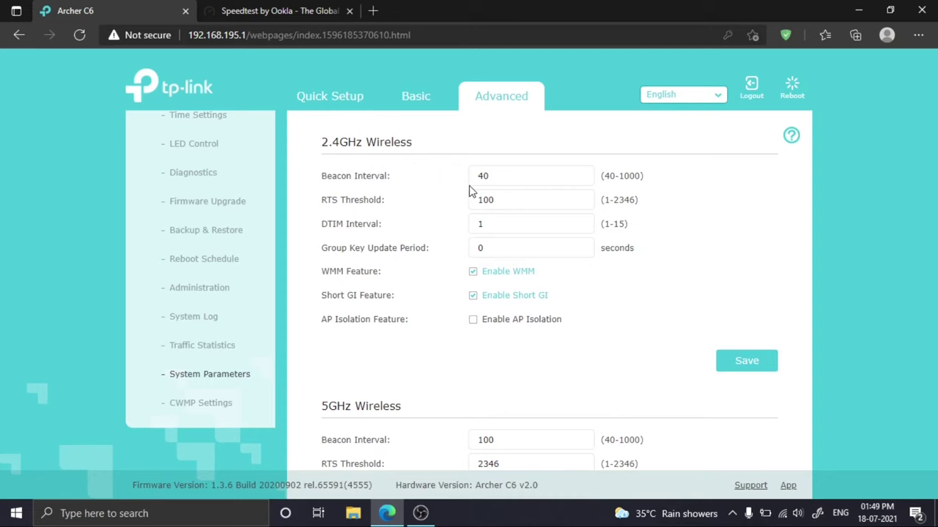
- Save the new 2.4GHz beacon interval and RTS threshold settings
click(747, 366)
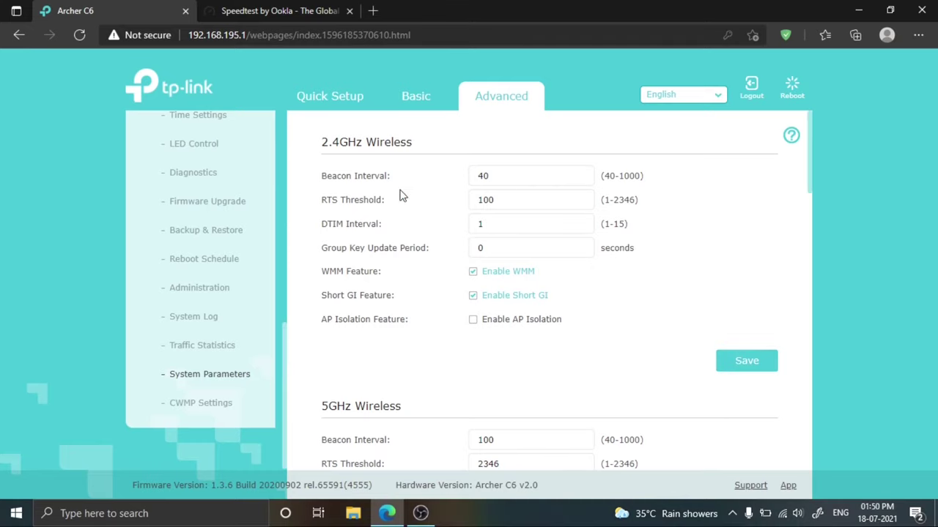
scroll(589, 308, down, 7)
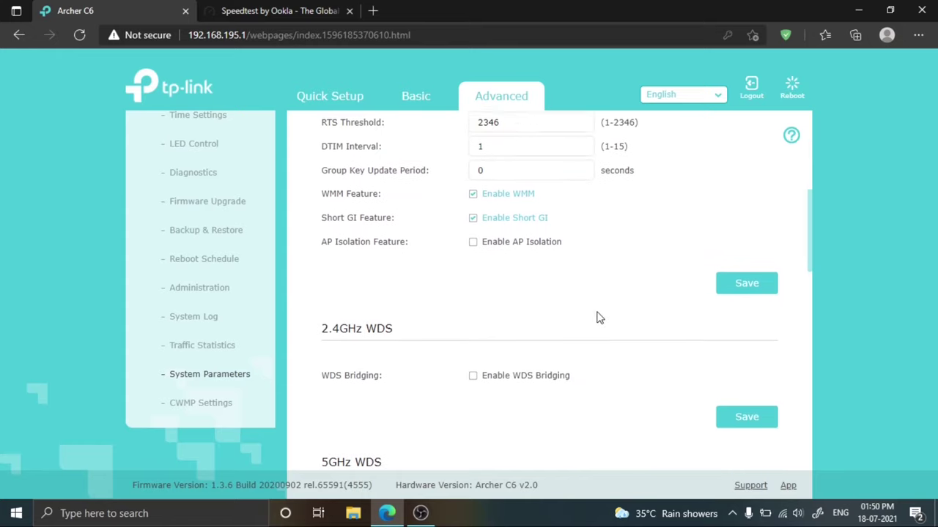
scroll(440, 278, down, 8)
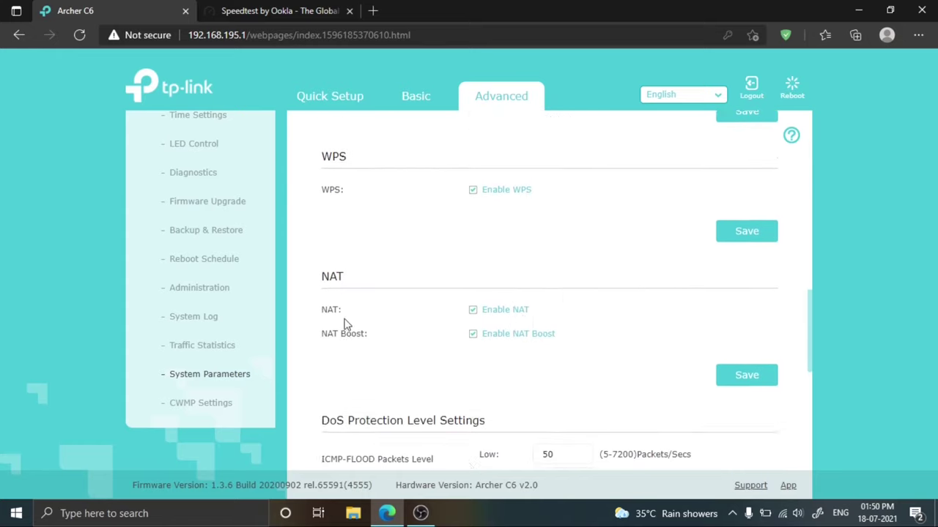
scroll(510, 301, up, 15)
scroll(513, 292, up, 2)
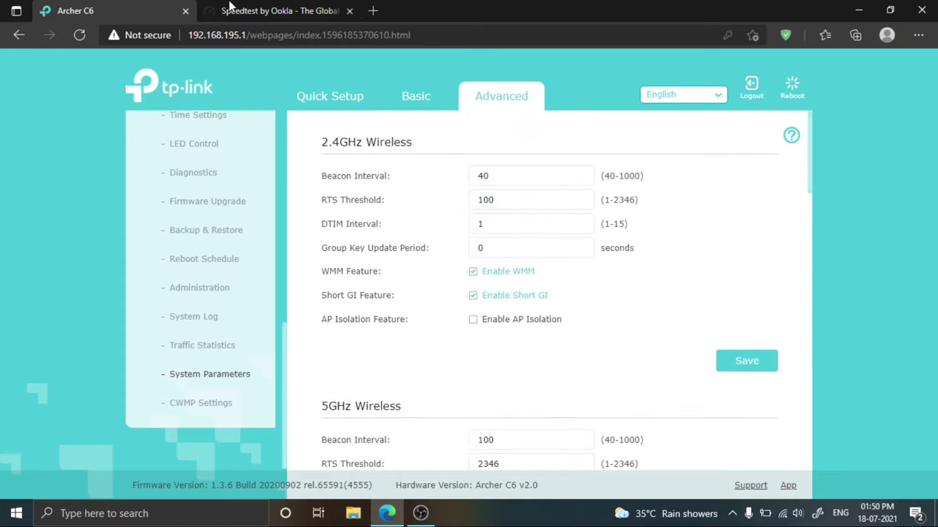
click(747, 360)
click(282, 14)
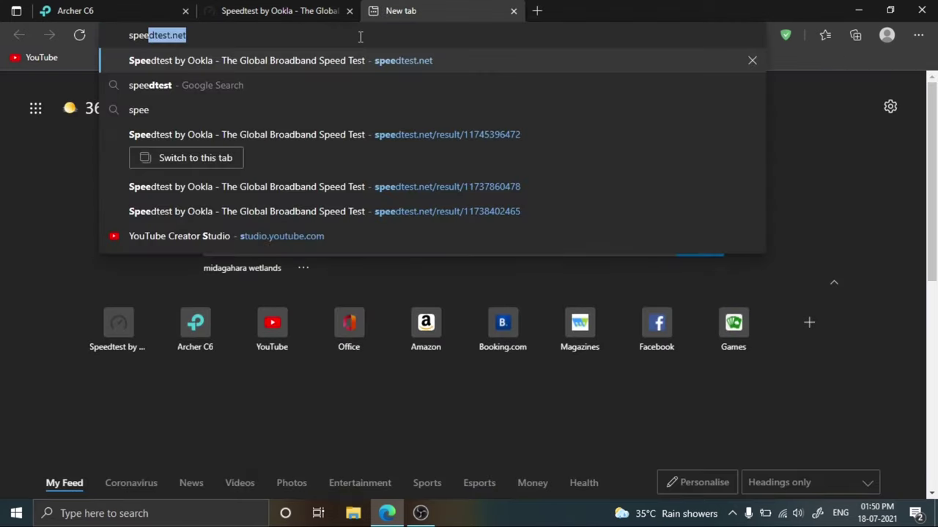
- Run a fresh speed test at speedtest.net on the New Delhi Excitel server
key(Return)
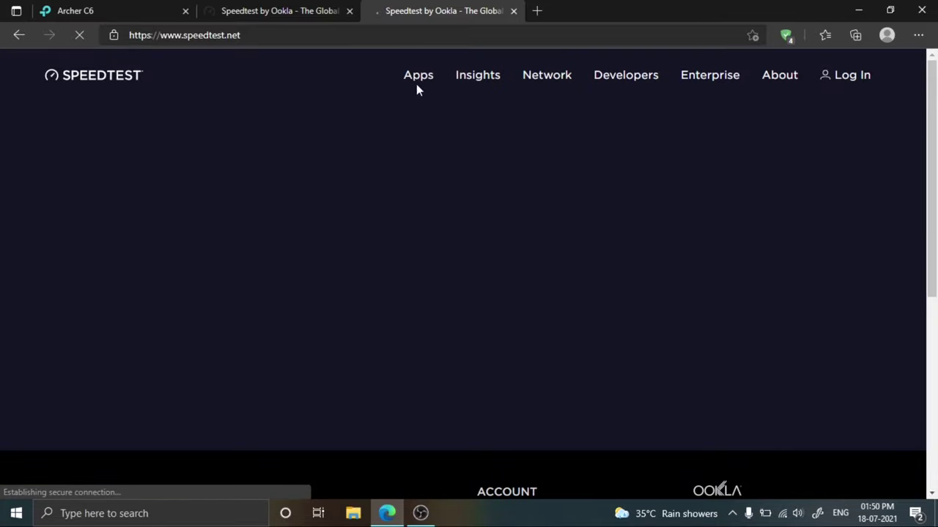
click(489, 395)
text(excitel)
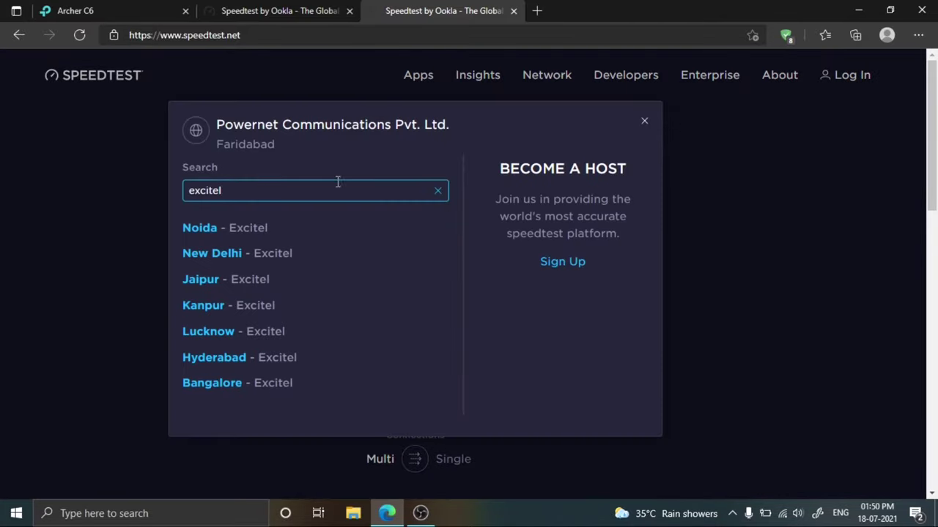
click(212, 251)
click(421, 237)
scroll(469, 214, down, 1)
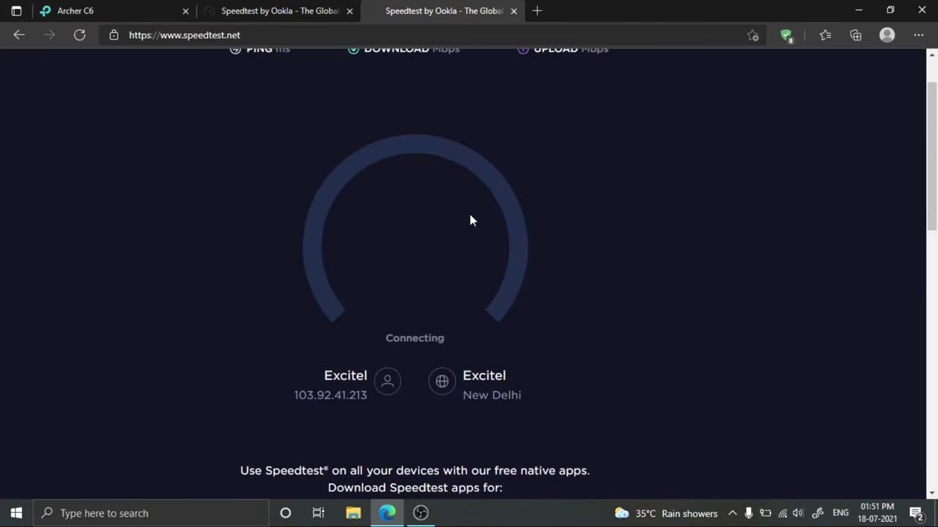
scroll(470, 214, up, 1)
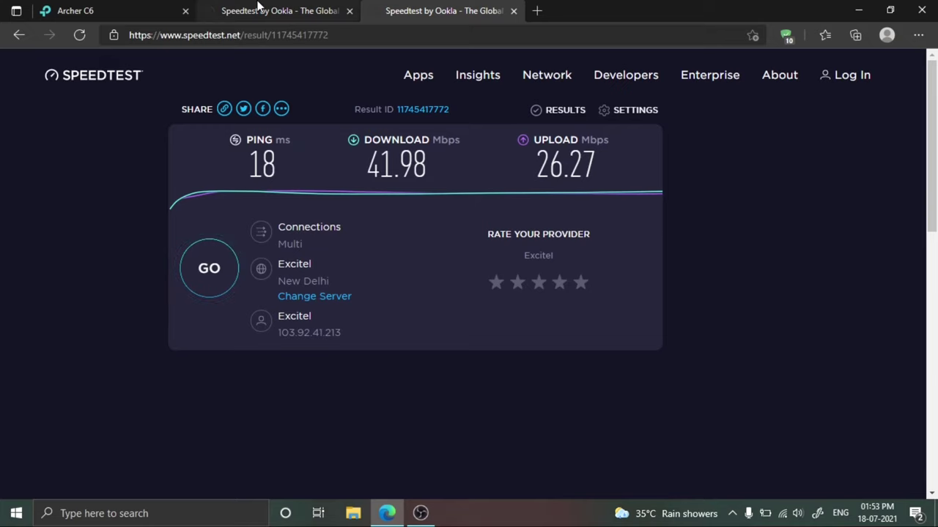
- Pull the earlier result into its own window and snap the two results left and right
drag(282, 10, 543, 84)
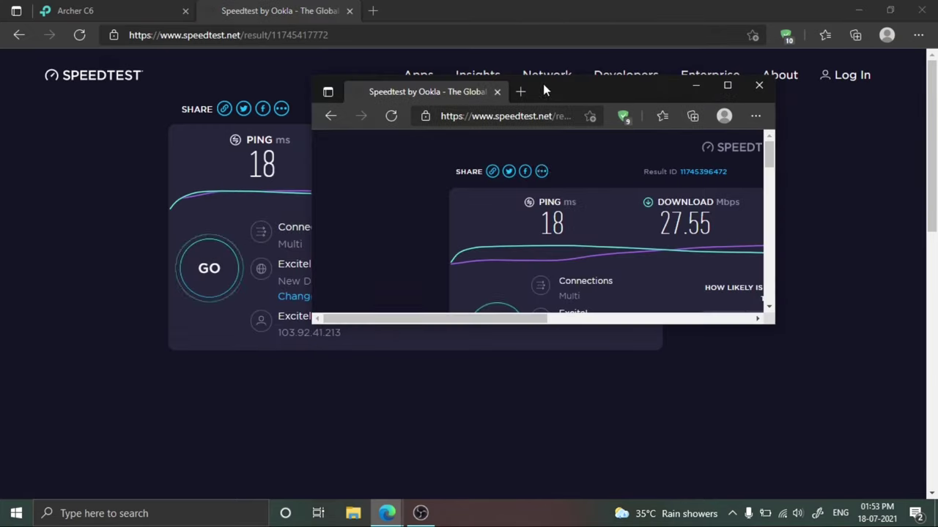
key(super+Left)
click(533, 162)
key(super+Right)
drag(216, 498, 277, 498)
drag(682, 493, 828, 493)
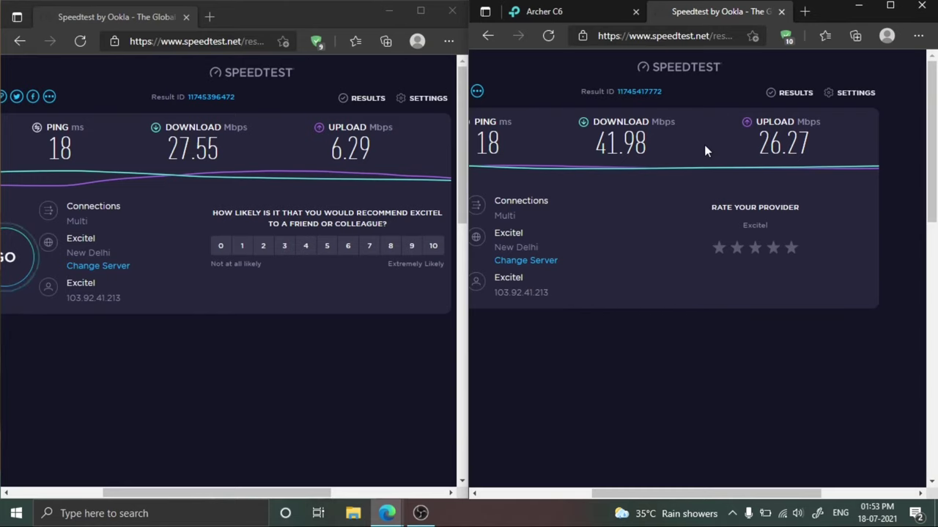
scroll(934, 170, down, 2)
scroll(935, 170, up, 2)
scroll(163, 504, right, 2)
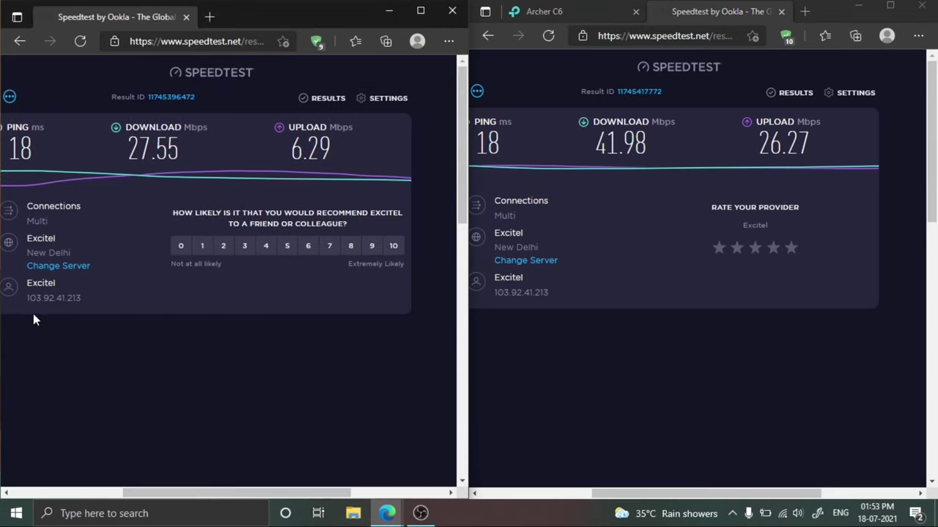